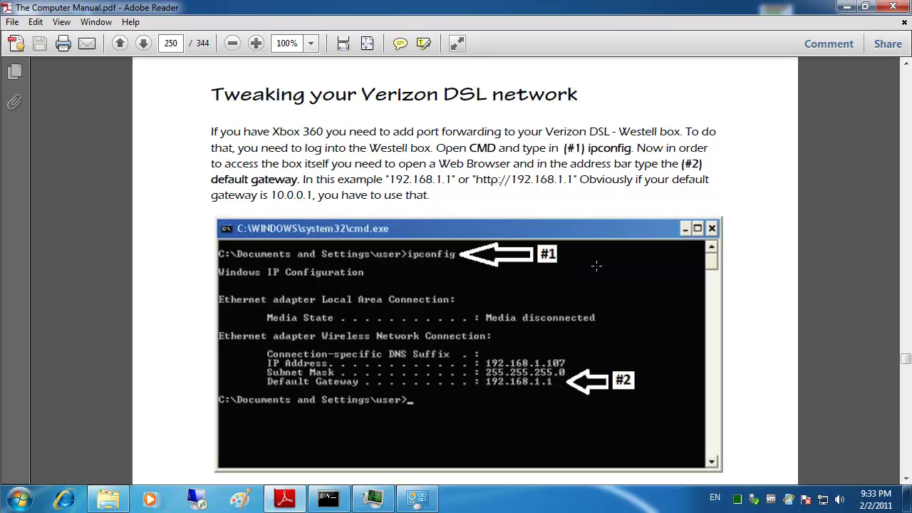
- Check the default gateway in the Command Prompt's ipconfig output, then return to the manual and read on past the Verizon DSL example
left_click(328, 497)
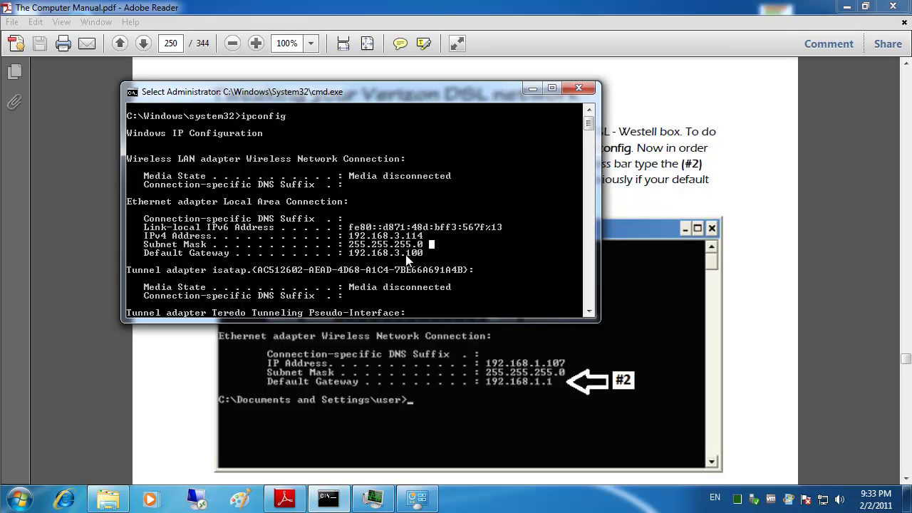
left_click(666, 191)
scroll(666, 190, "down", 3)
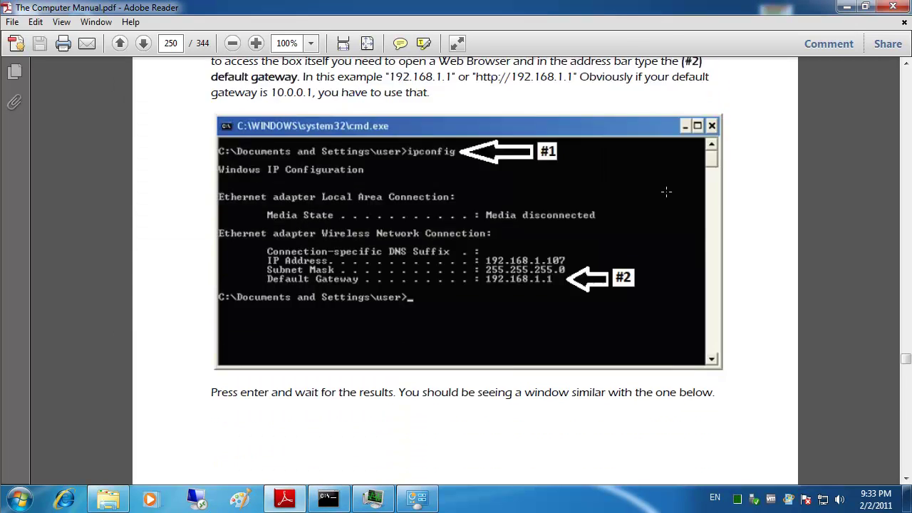
scroll(666, 191, "down", 20)
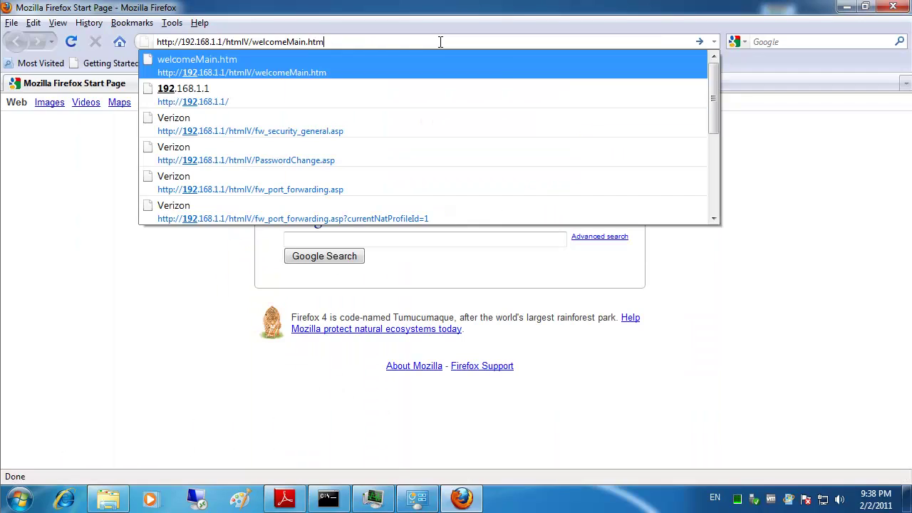
key("Down")
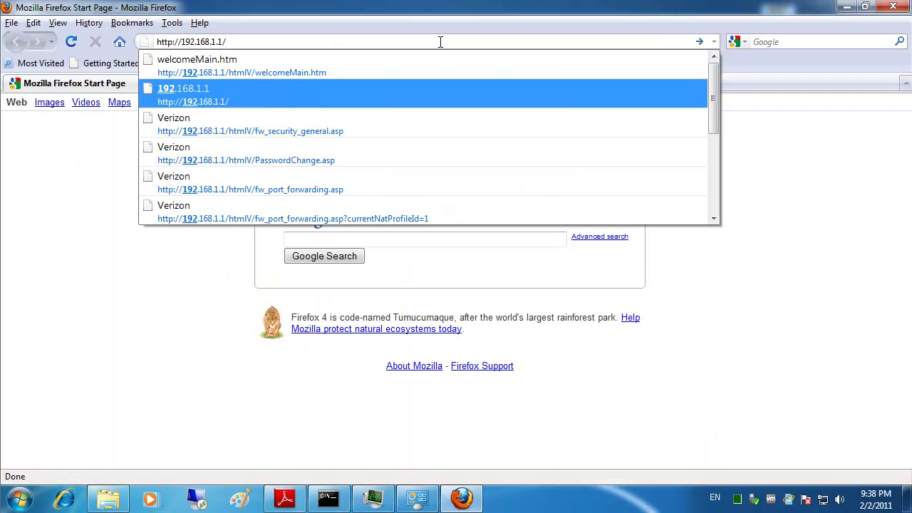
left_click(189, 95)
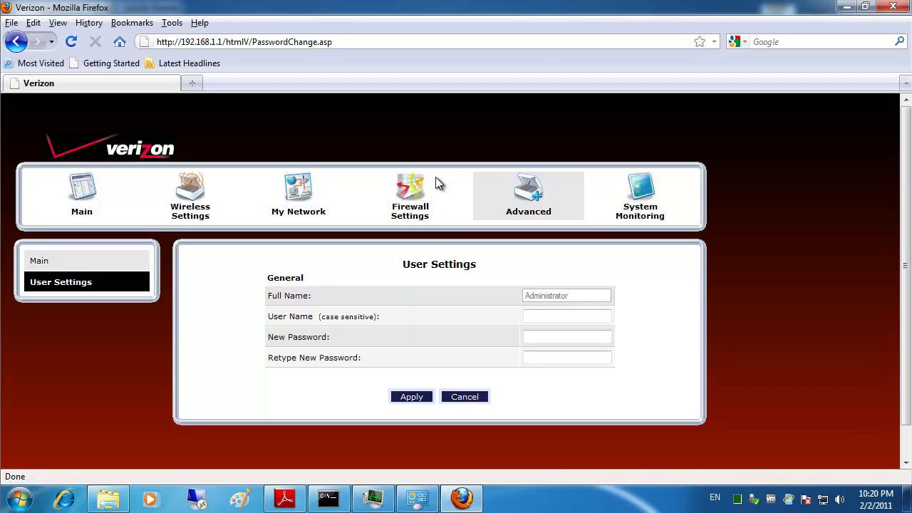
- Open Port Forwarding in the router's firewall settings, accept the configuration warning and review the existing Xbox Live rule
left_click(415, 196)
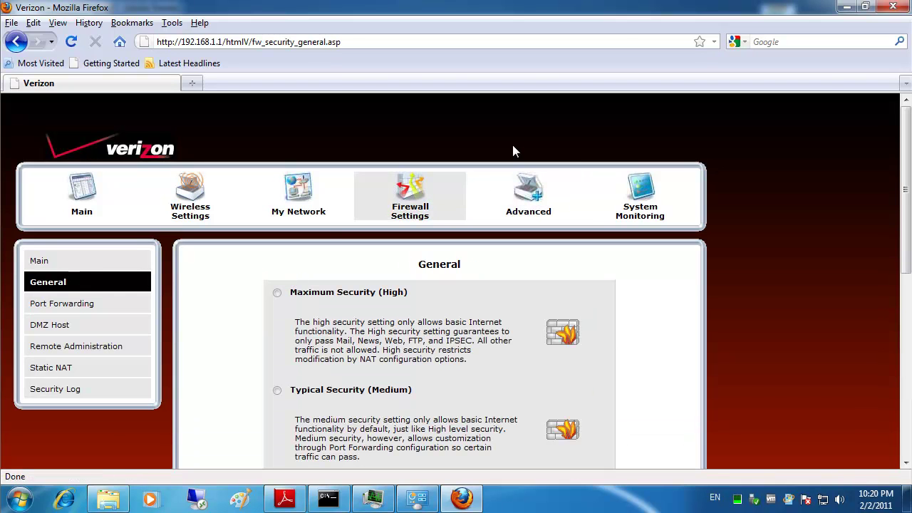
left_click(71, 307)
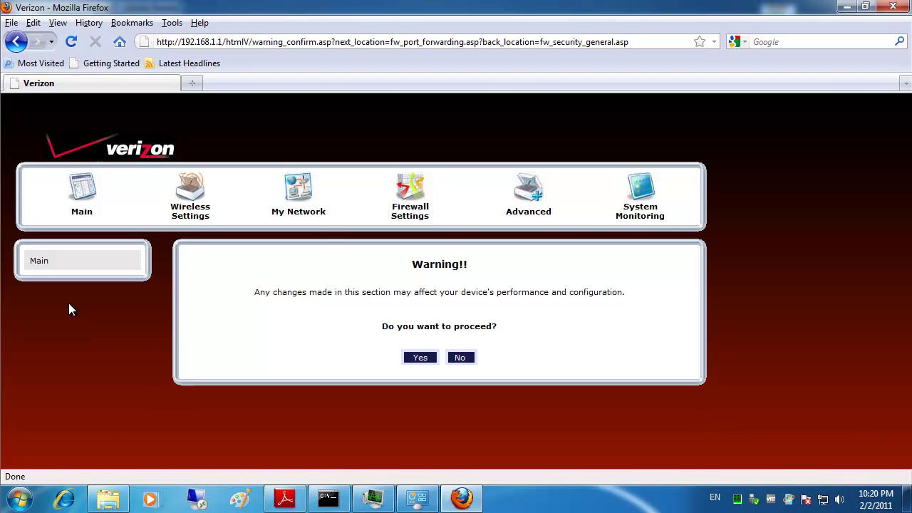
left_click(421, 360)
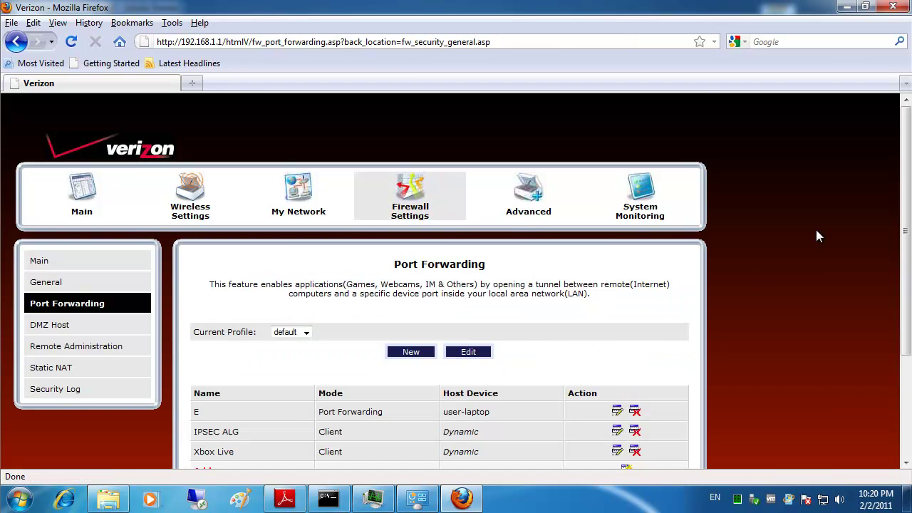
scroll(816, 235, "down", 4)
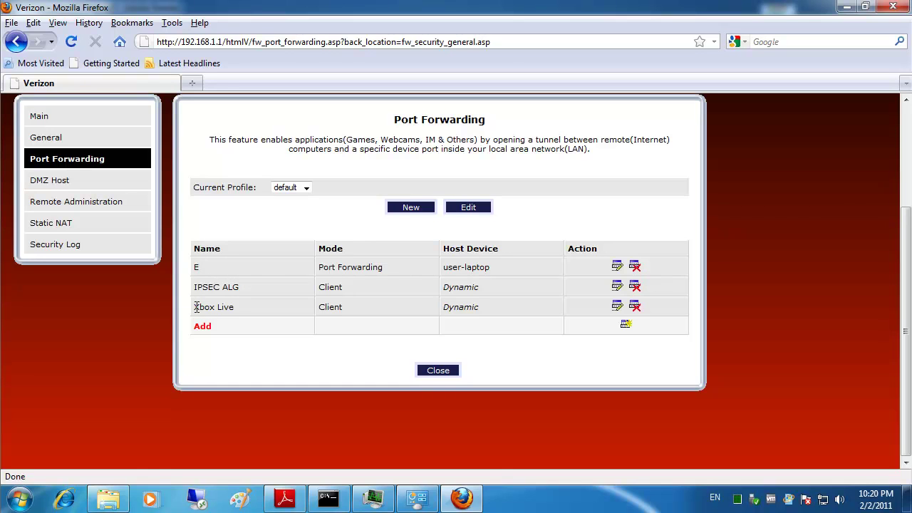
left_click_drag(195, 307, 236, 314)
left_click(258, 305)
- Add a port forwarding rule for the Age of Empires II: The Conquerors service with Dynamic activation
left_click(202, 327)
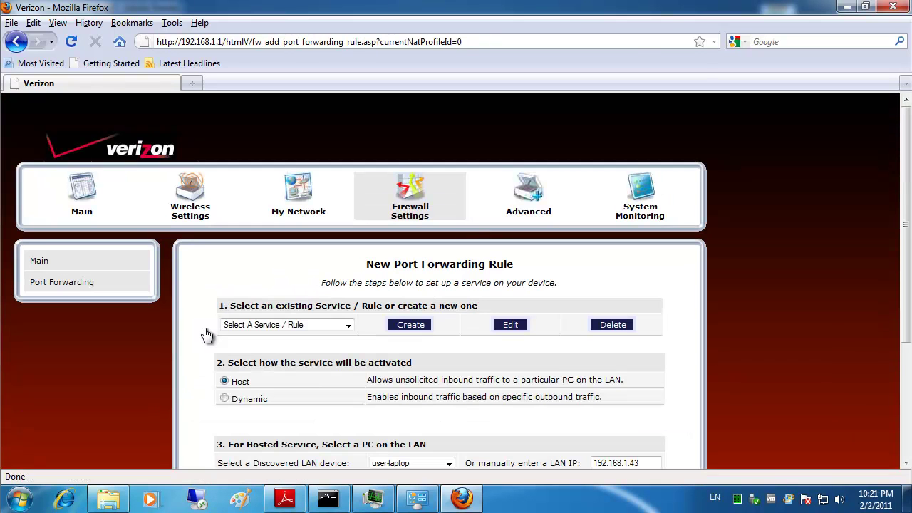
left_click(348, 325)
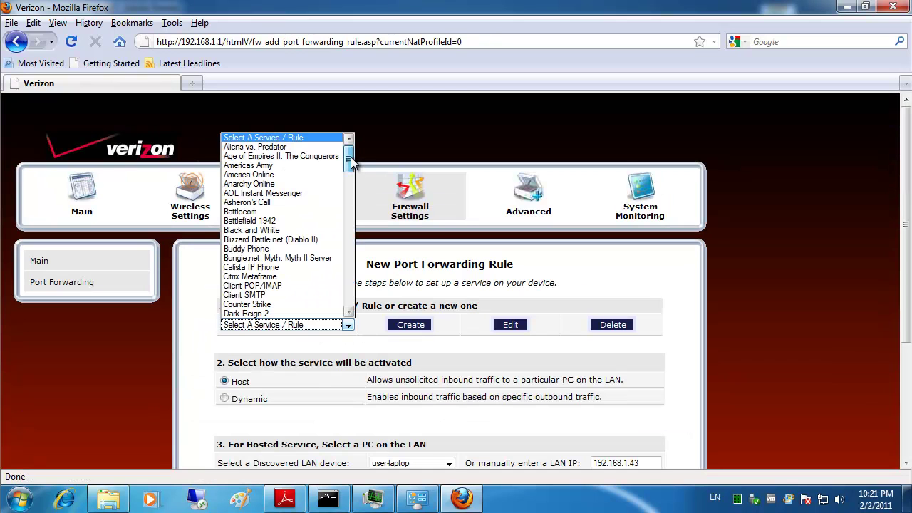
mouse_move(350, 162)
left_mouse_down()
mouse_move(352, 202)
mouse_move(351, 155)
left_mouse_up()
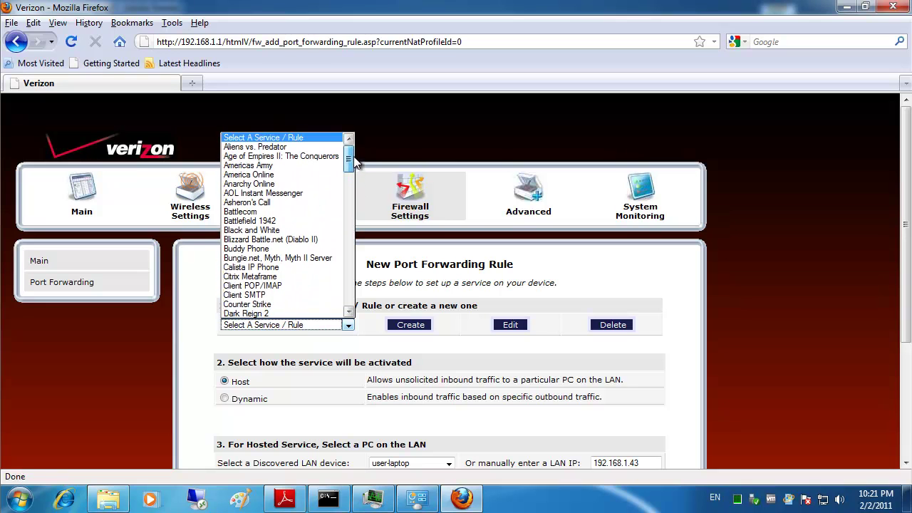
left_click(263, 158)
scroll(800, 291, "down", 4)
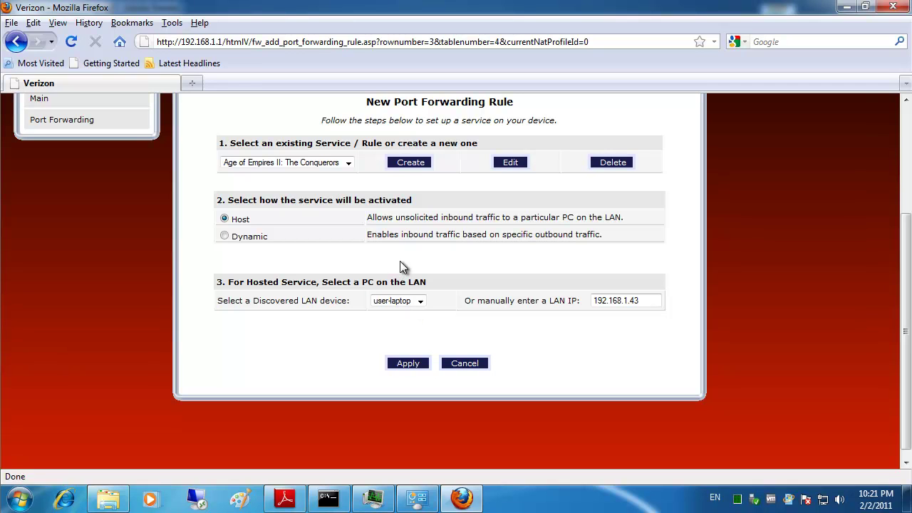
left_click(224, 236)
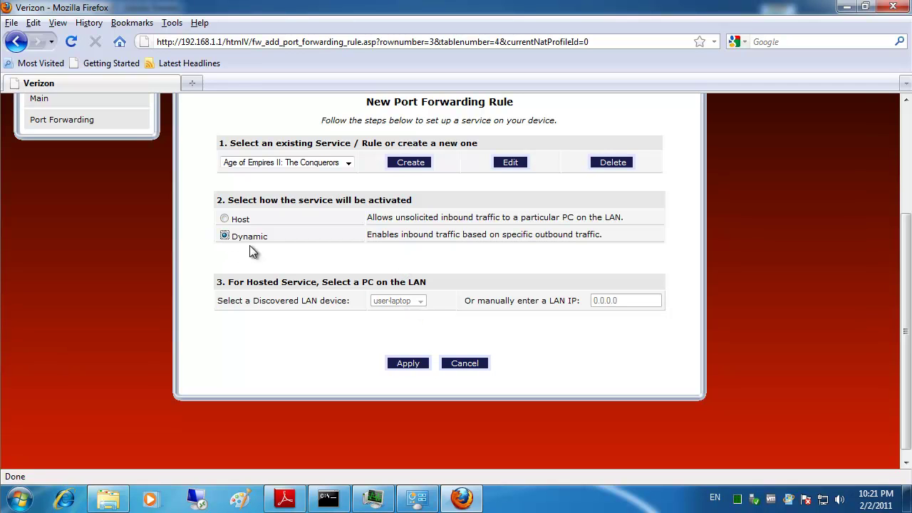
left_click(225, 219)
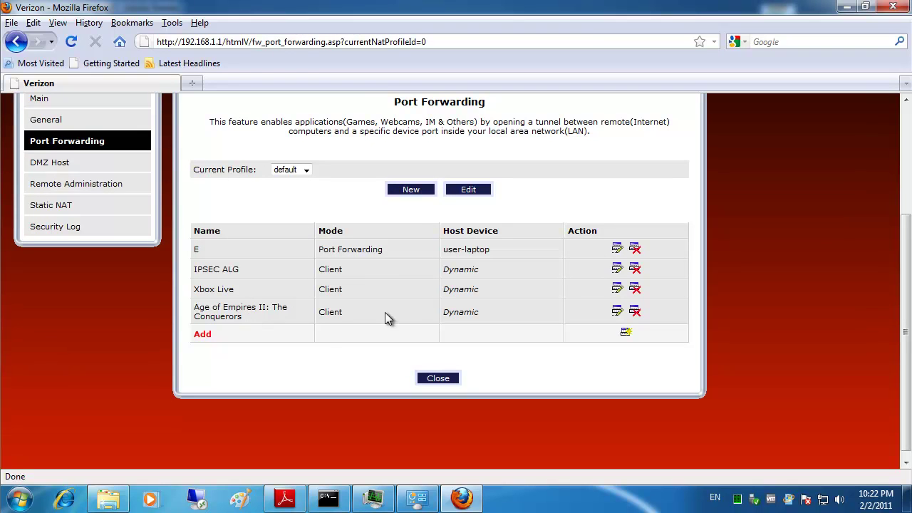
- Start another port forwarding rule and create a custom service named RDP for it
left_click(202, 335)
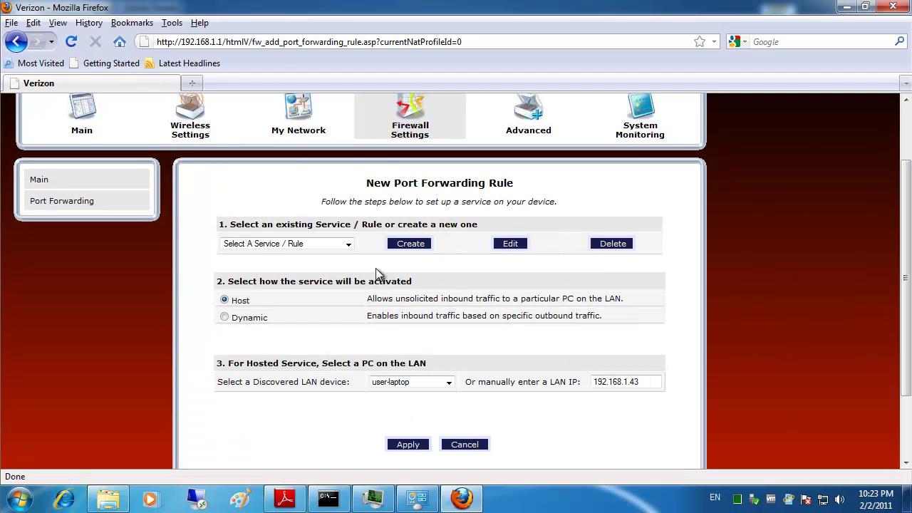
left_click(409, 244)
left_click(273, 305)
type("T")
key("BackSpace")
type("R")
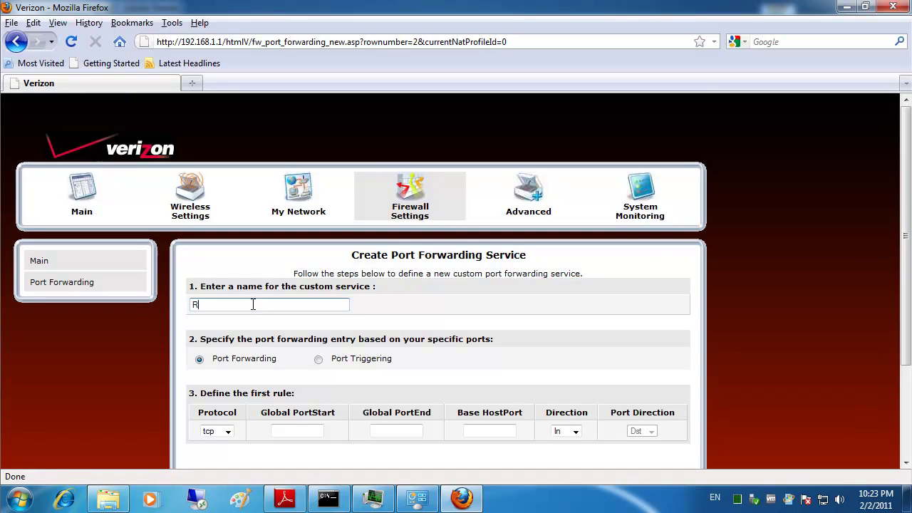
type("DP")
left_click(448, 360)
- Set the RDP service's Global PortStart, Global PortEnd and Base HostPort to 3389
left_click(279, 432)
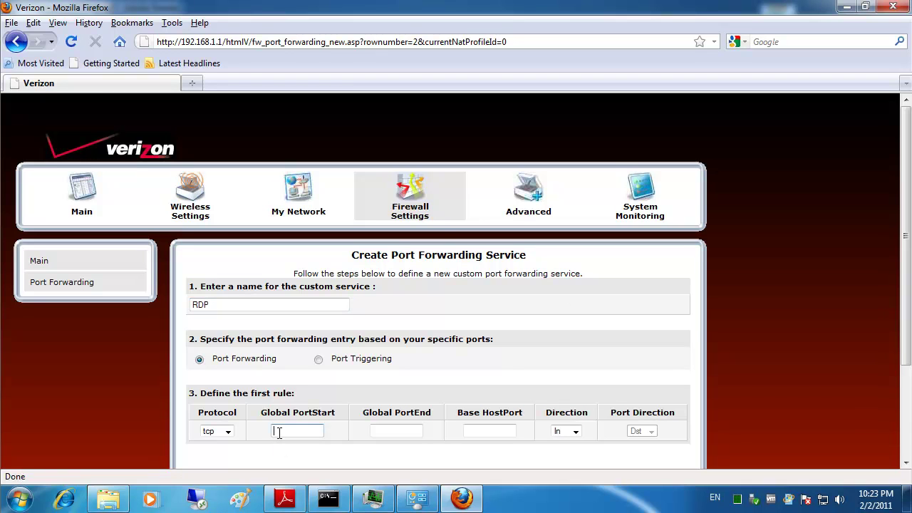
type("3389")
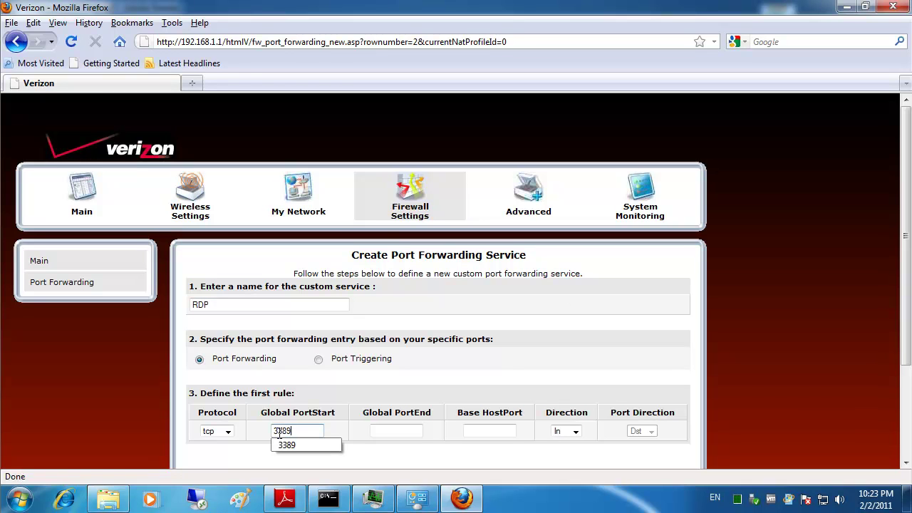
left_click(311, 444)
left_click(408, 432)
left_click(409, 431)
left_click(394, 446)
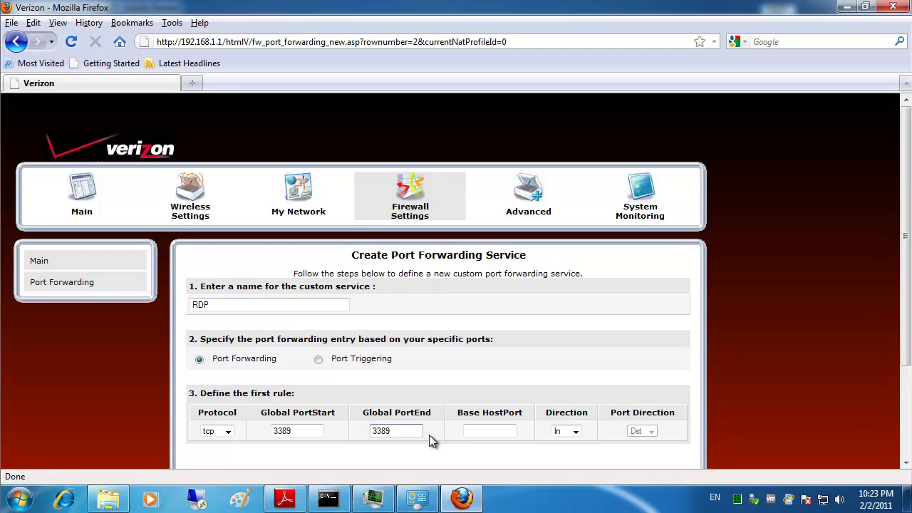
left_click(496, 430)
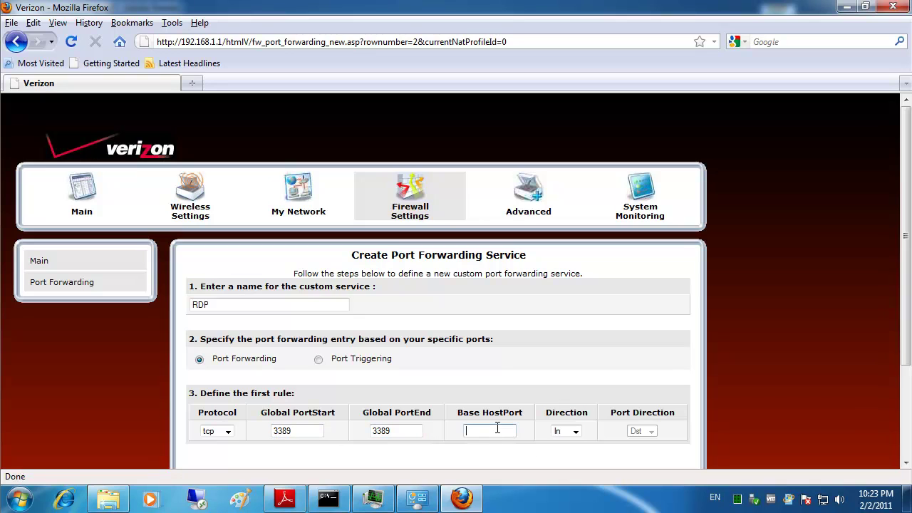
left_click(496, 431)
left_click(490, 445)
left_click_drag(467, 430, 489, 431)
left_click(544, 376)
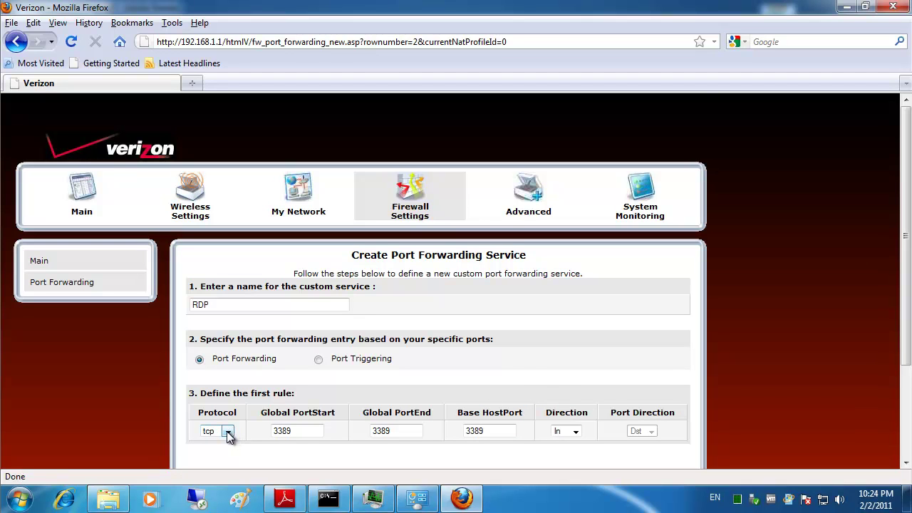
- Apply the RDP service definition and close its service details
scroll(554, 374, "down", 2)
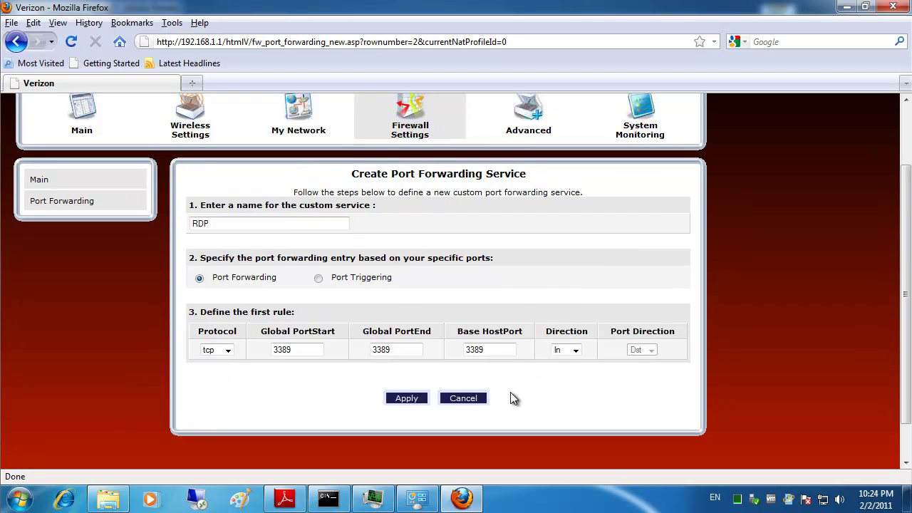
left_click(417, 400)
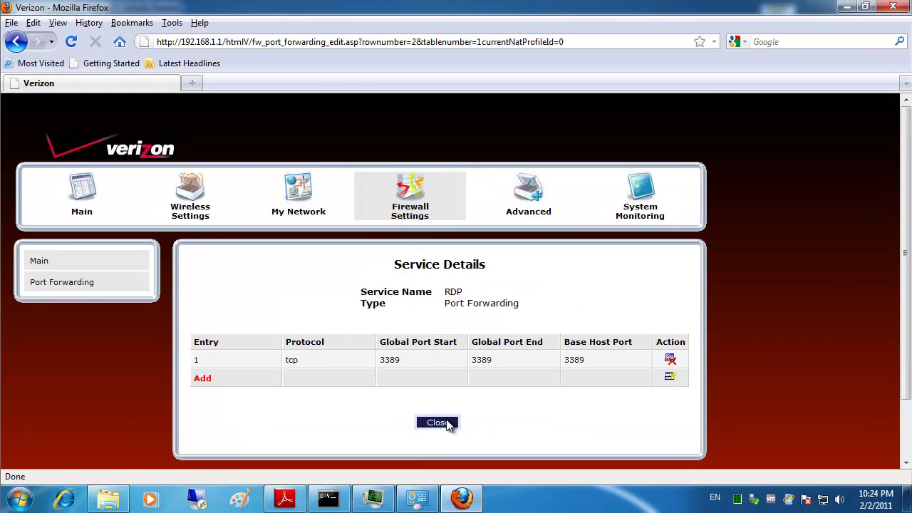
left_click(436, 423)
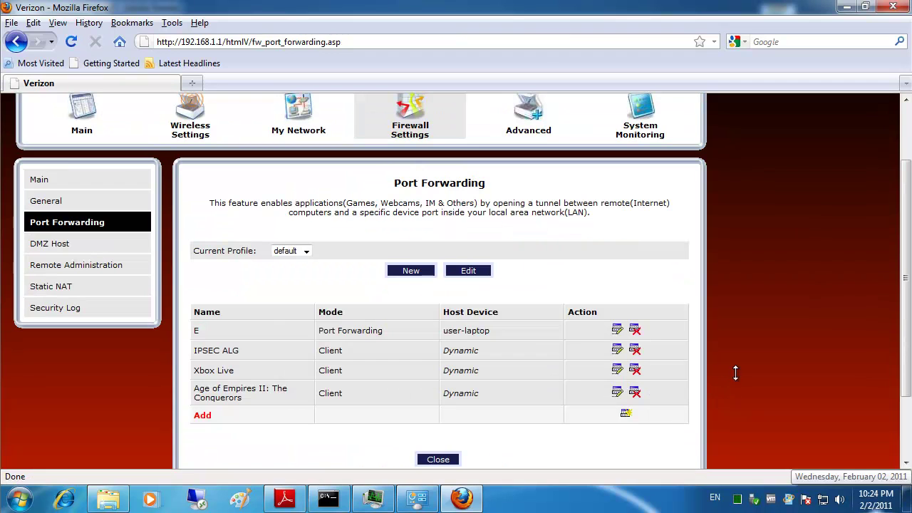
- Add a port forwarding rule for the custom RDP service hosted on user-laptop, apply it and check its entry in the rule list
left_click(203, 418)
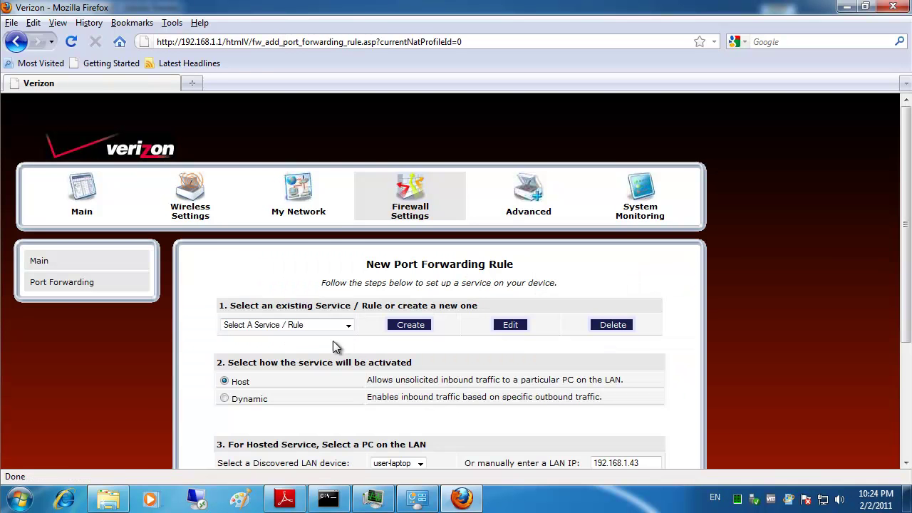
left_click(343, 325)
scroll(349, 196, "down", 3)
scroll(349, 196, "down", 10)
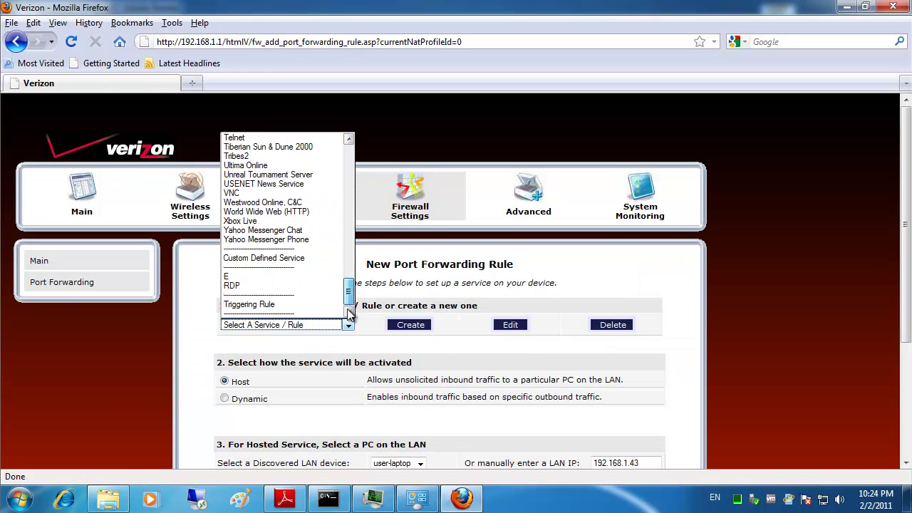
left_click(230, 287)
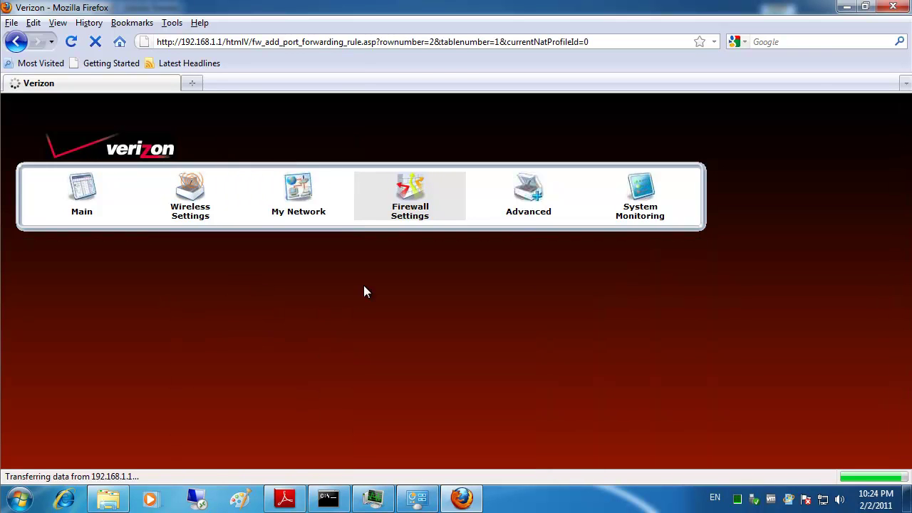
scroll(374, 380, "down", 4)
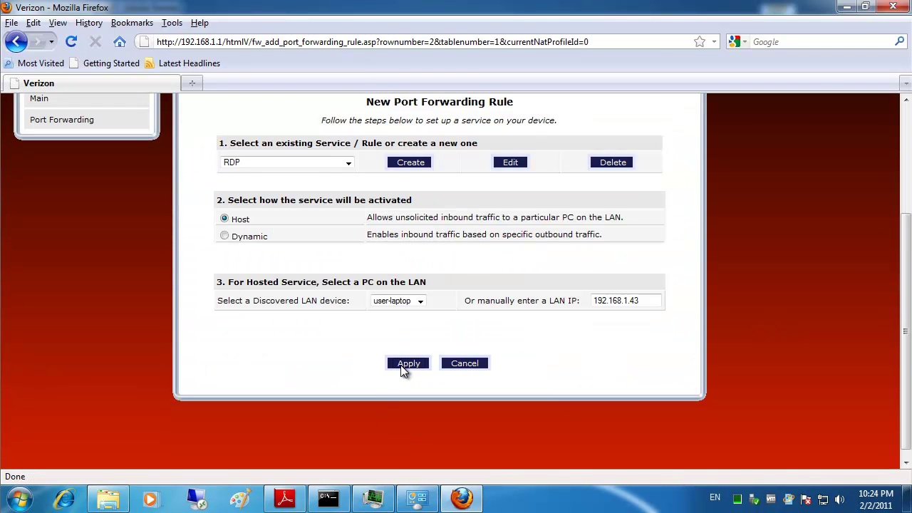
left_click(403, 364)
left_click_drag(327, 269, 504, 268)
left_click(412, 272)
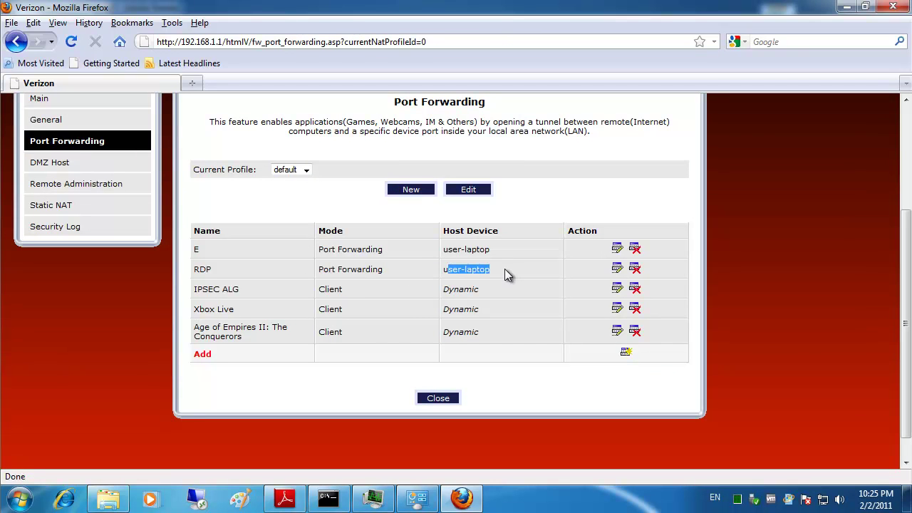
left_click(660, 385)
- Start another custom port forwarding service named "Training udp" and set its first rule's protocol to both
left_click(203, 354)
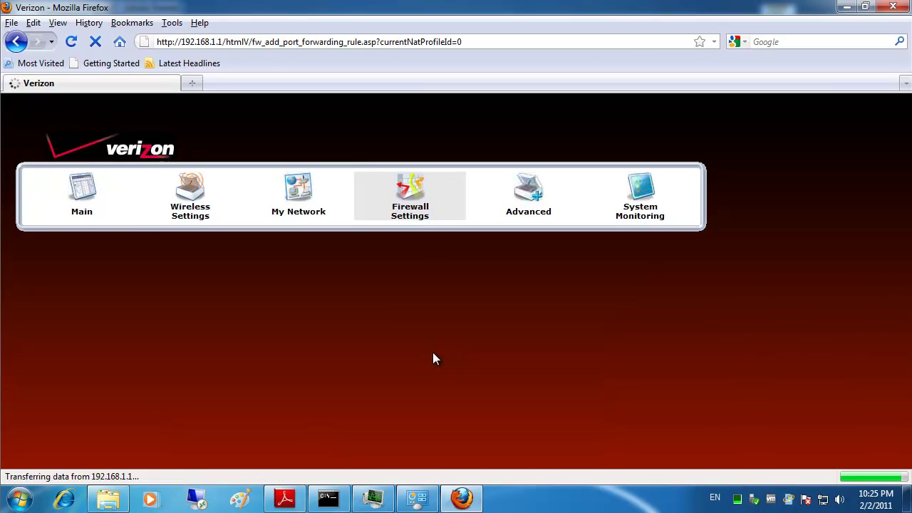
left_click(404, 328)
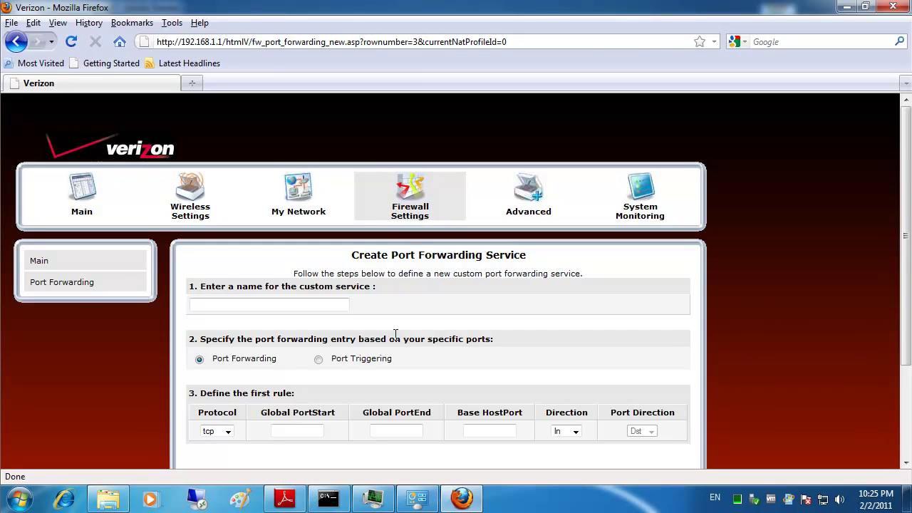
left_click(295, 306)
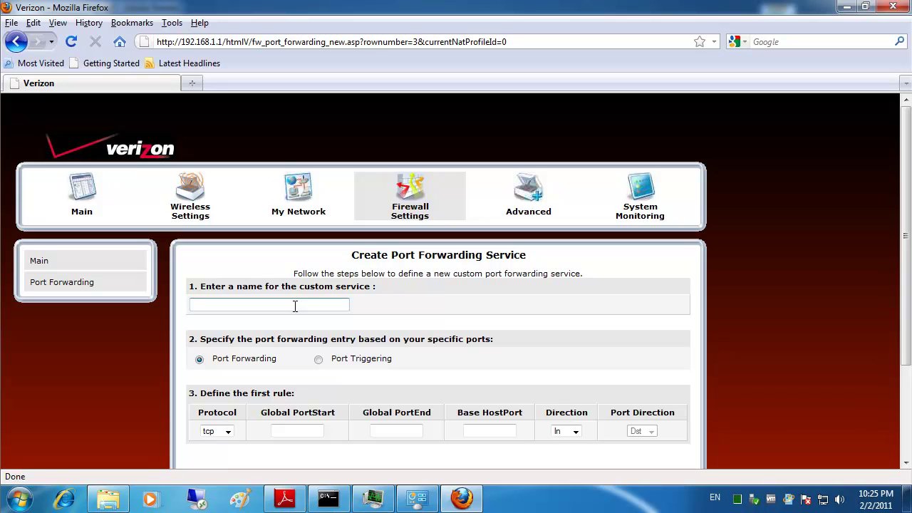
type("Training udp")
left_click(490, 407)
left_click(228, 431)
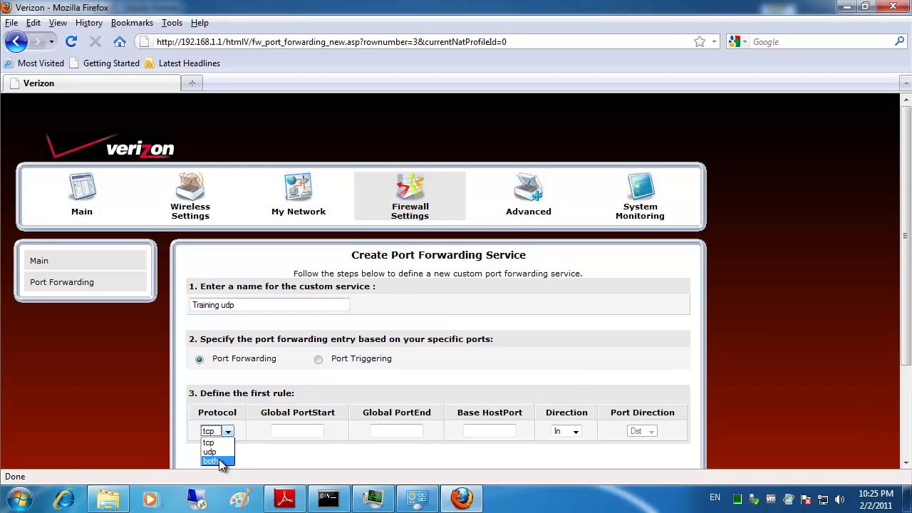
left_click(221, 460)
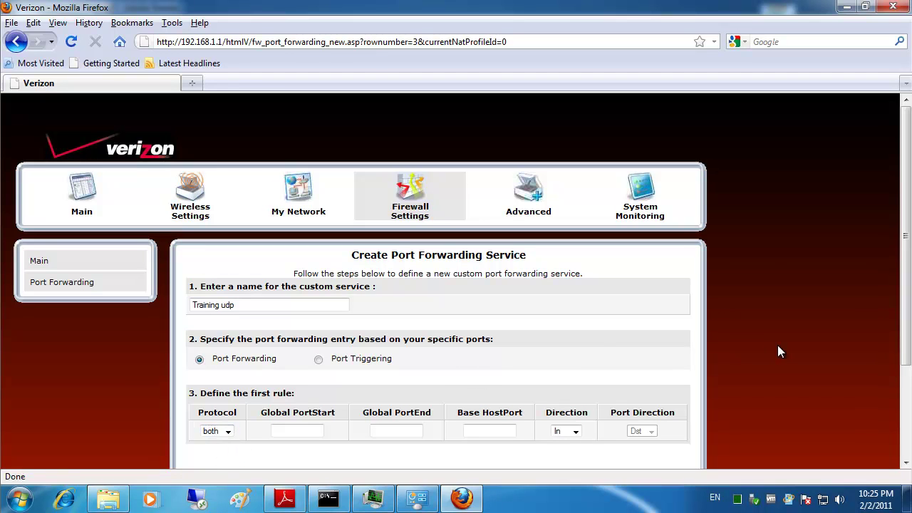
- Set the Training udp service's Global PortStart to 5656, Global PortEnd to 5700 and Base HostPort to 5700
left_click(292, 432)
type("5656")
left_click(399, 426)
left_click(400, 428)
left_click(399, 430)
type("5656")
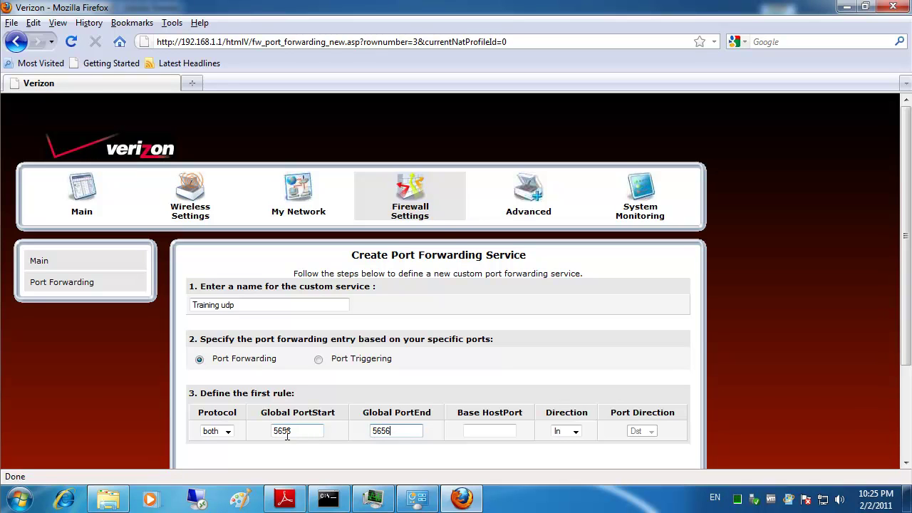
left_click_drag(396, 432, 369, 433)
type("5700")
left_click(478, 430)
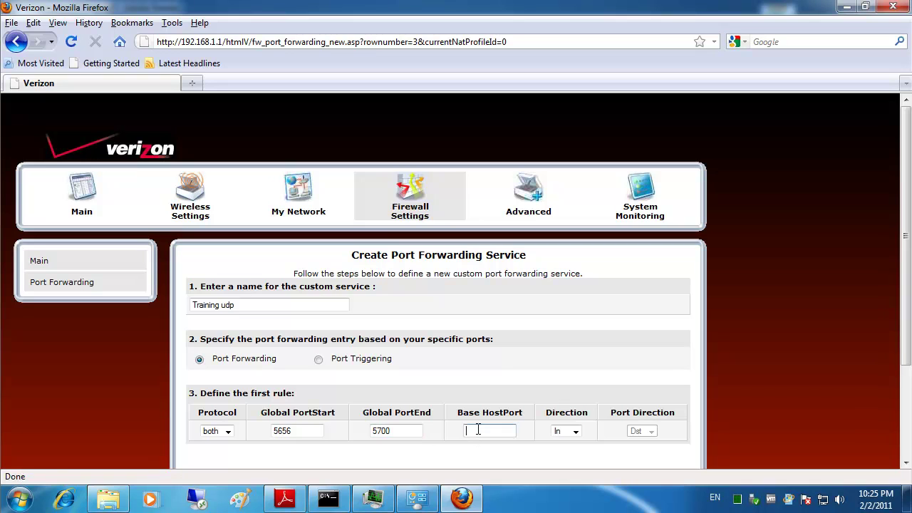
type("5700")
- Apply the Training udp service definition and close its service details
scroll(418, 425, "down", 2)
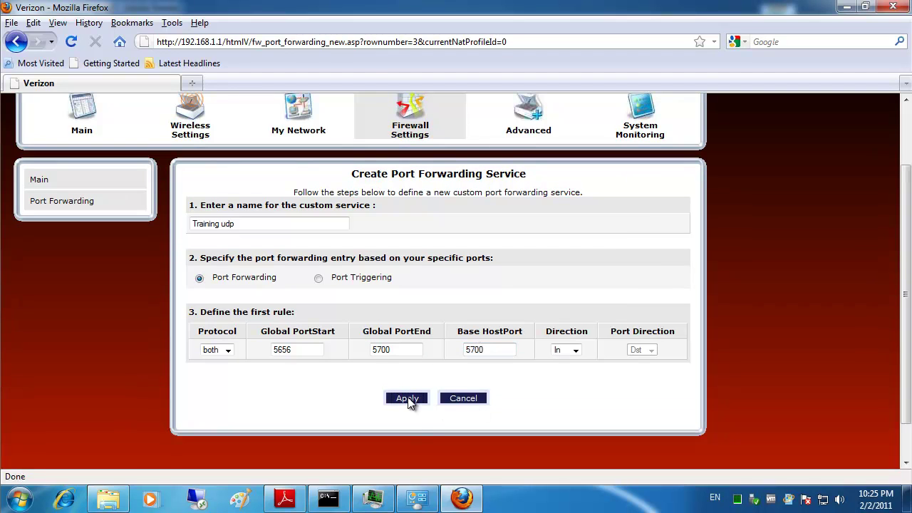
left_click(407, 399)
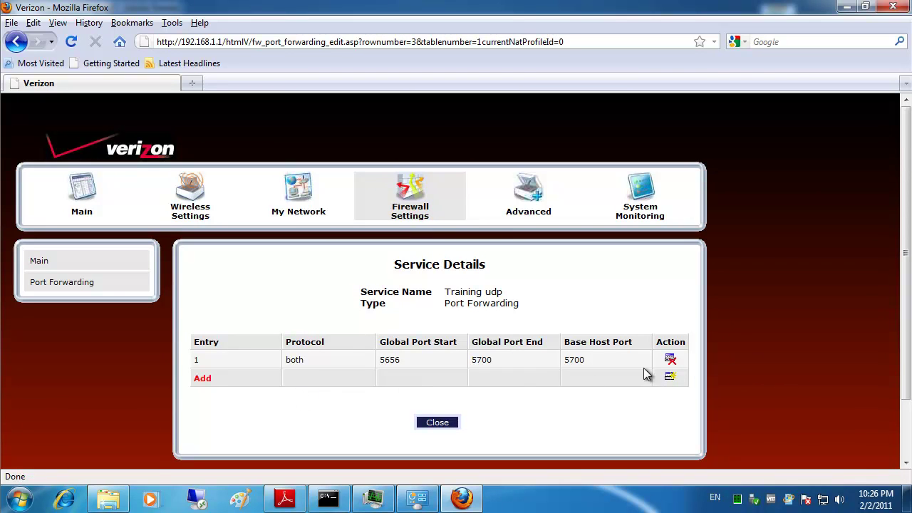
left_click(438, 423)
- Add a port forwarding rule for the custom Training udp service hosted on user-laptop, apply it and check its list entry
left_click(348, 244)
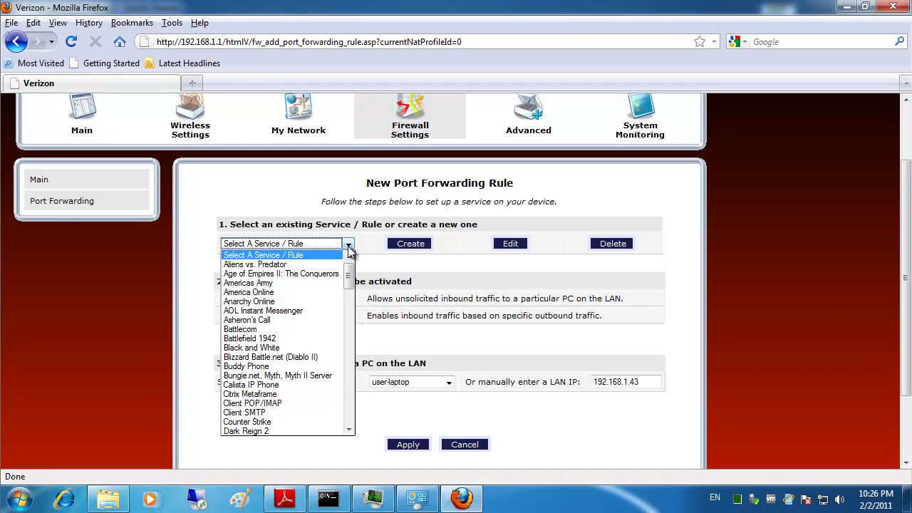
left_click_drag(349, 275, 348, 438)
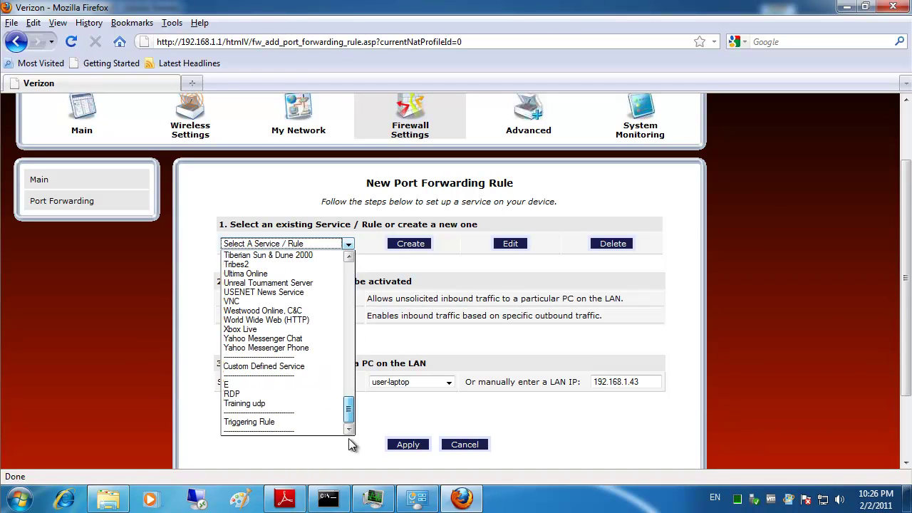
left_click(259, 404)
scroll(379, 260, "down", 2)
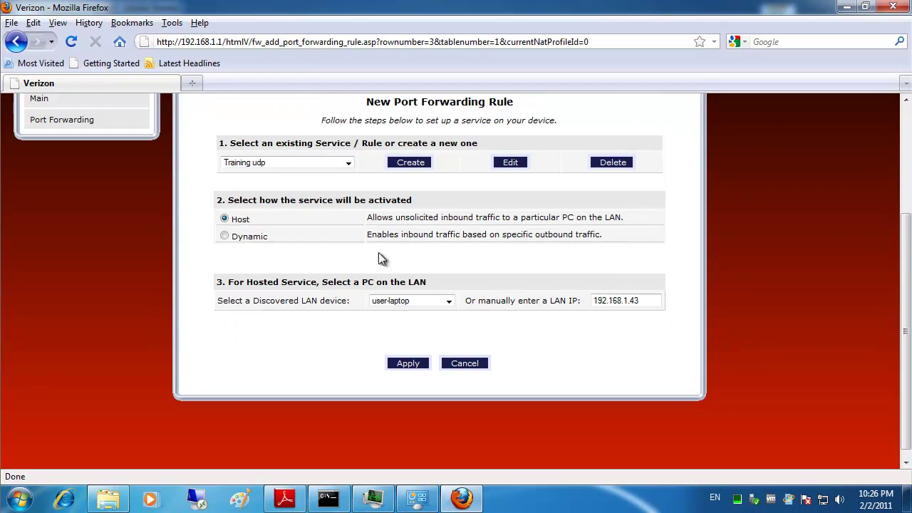
left_click(409, 364)
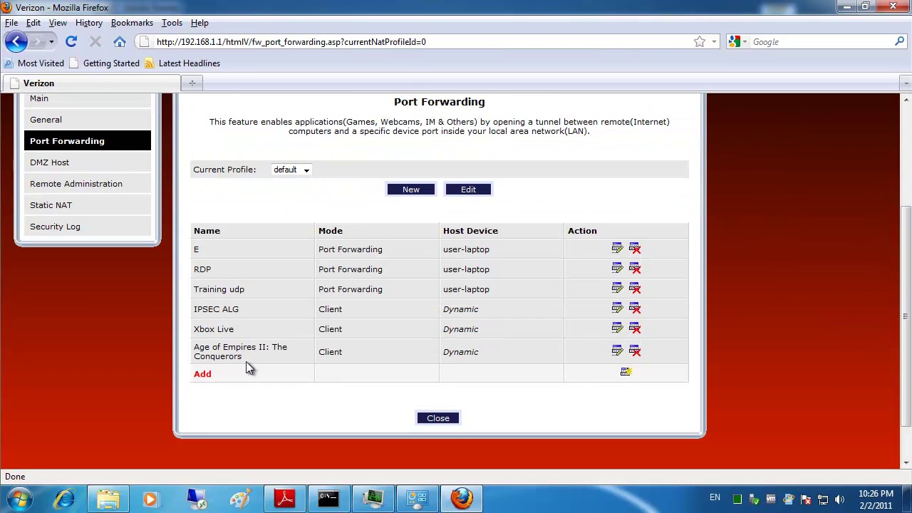
left_click_drag(195, 291, 511, 292)
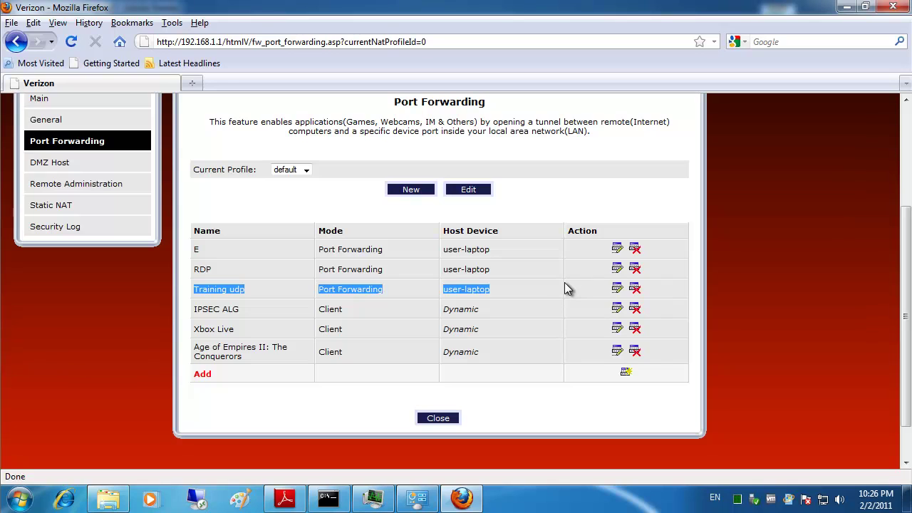
left_click(519, 301)
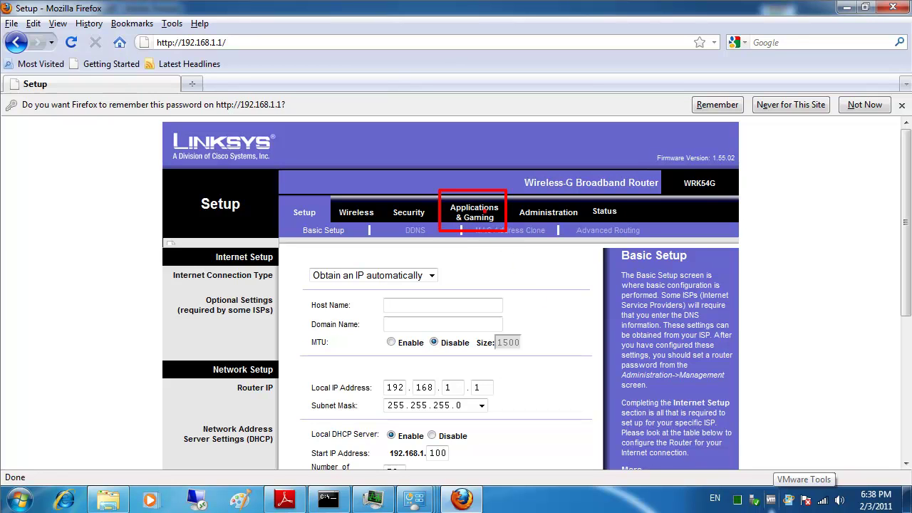
- In the Linksys router's port range forwarding table, enter a new application AOE with start and end ports 4500
left_click(474, 212)
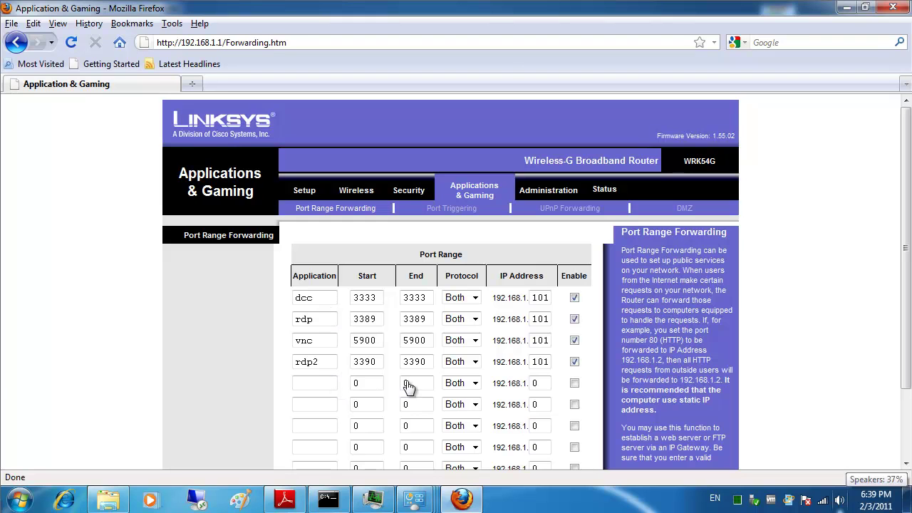
left_click(315, 383)
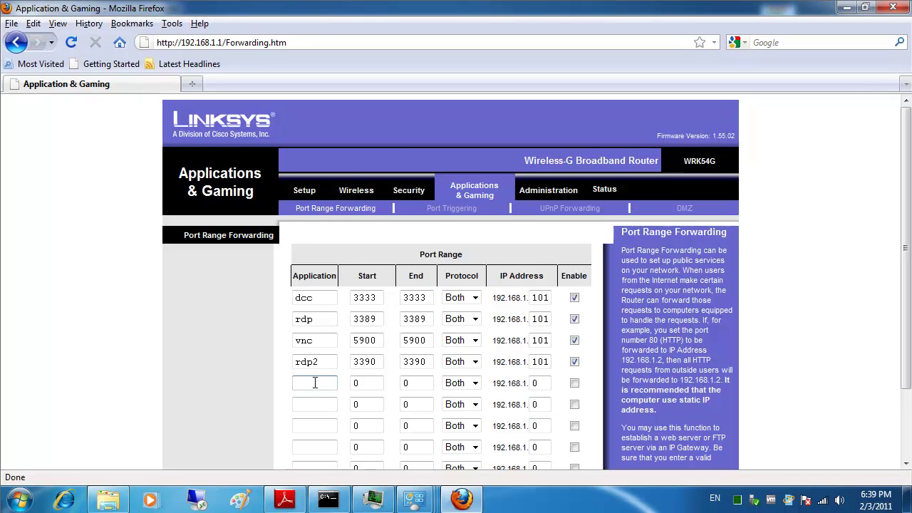
type("AOE")
left_click(372, 382)
double_click(373, 382)
type("4500")
left_click(421, 383)
double_click(421, 383)
type("4500")
- Point the AOE entry to 192.168.1.101, enable it with protocol Both and save the forwarding settings
double_click(541, 384)
type("101")
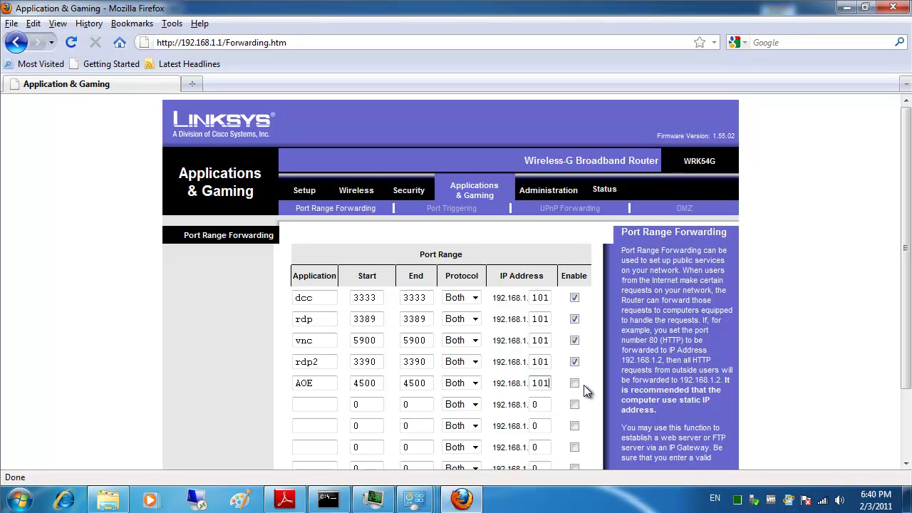
left_click(575, 385)
left_click(475, 384)
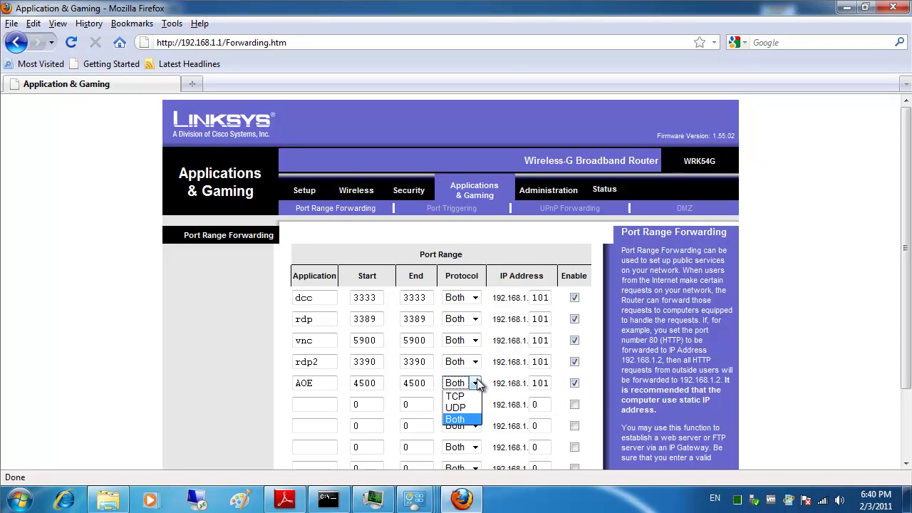
left_click(467, 420)
scroll(467, 420, "down", 2)
left_click(472, 448)
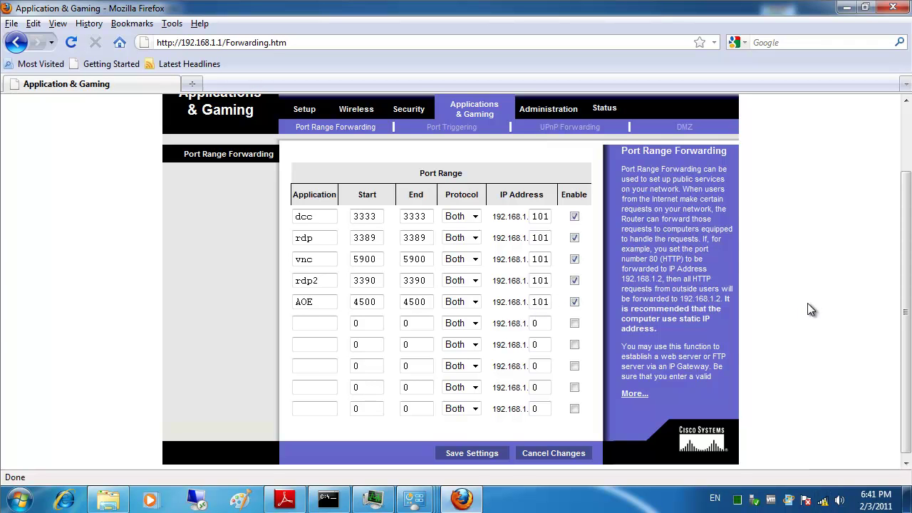
- Examine the Internet IP address, subnet mask, default gateway and DNS servers in the Linksys router's status information
scroll(804, 304, "up", 2)
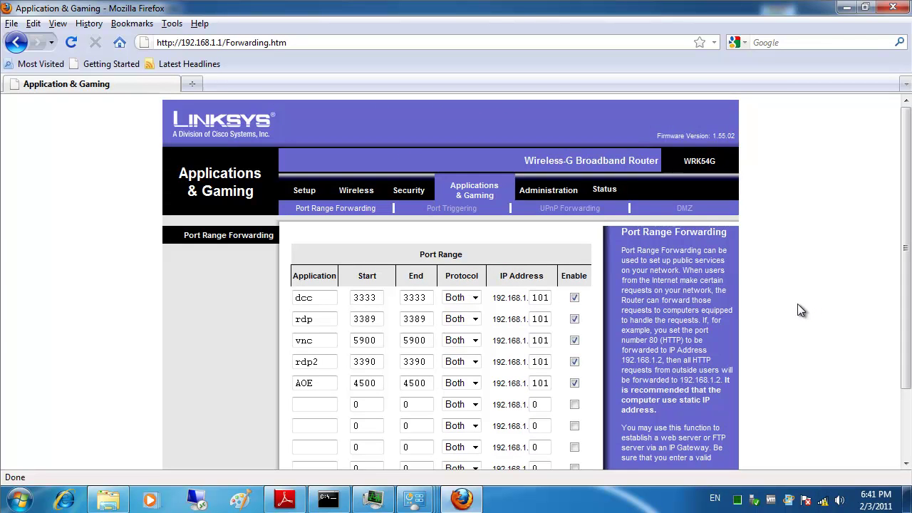
left_click(602, 191)
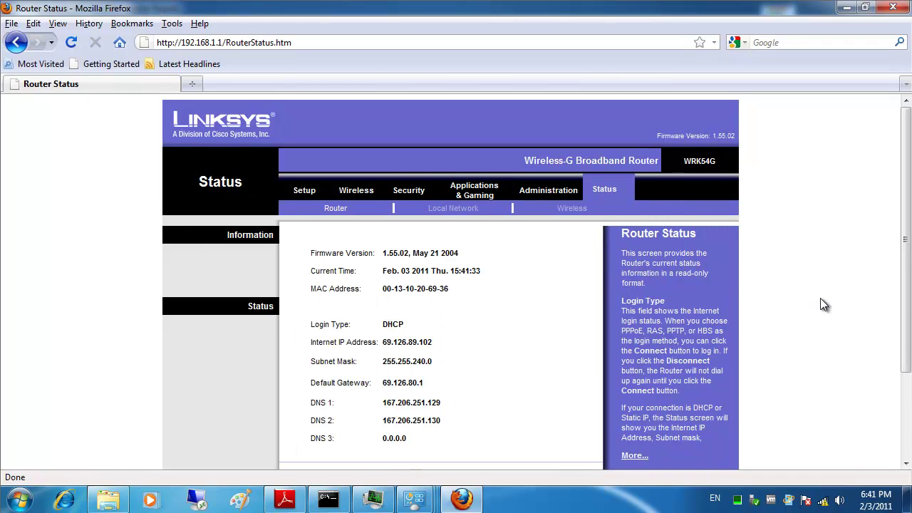
scroll(820, 298, "down", 2)
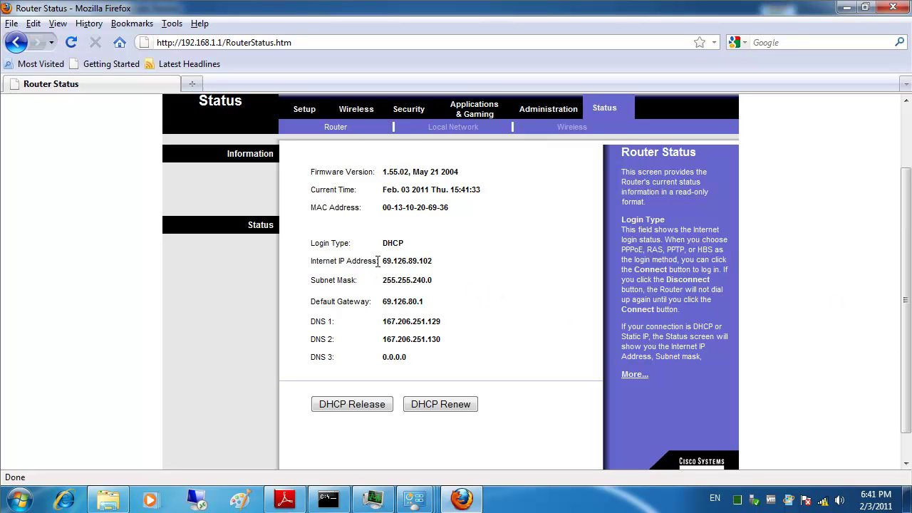
left_click_drag(383, 261, 433, 261)
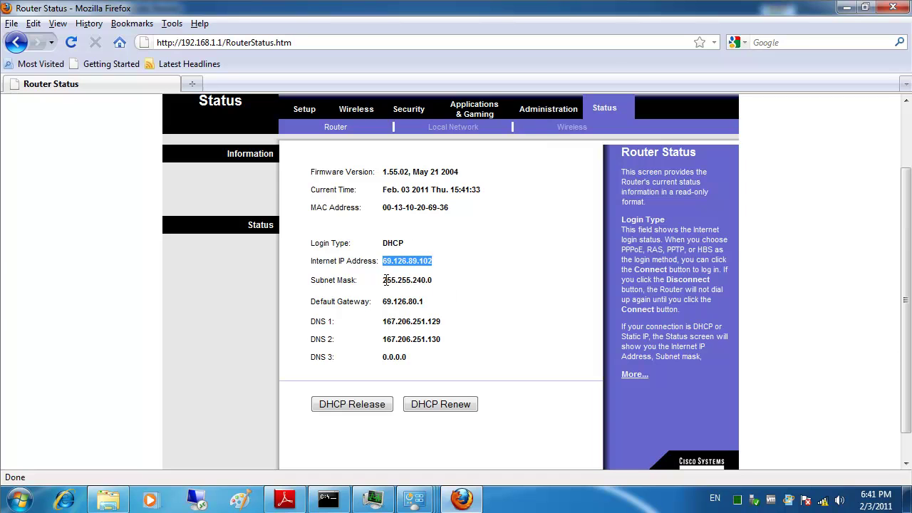
left_click_drag(383, 280, 438, 281)
left_click_drag(383, 302, 454, 323)
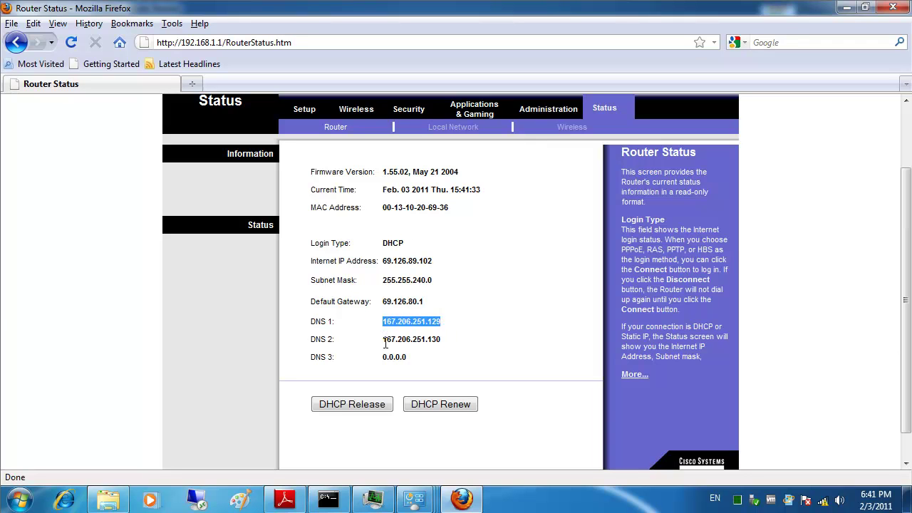
left_click_drag(383, 339, 442, 340)
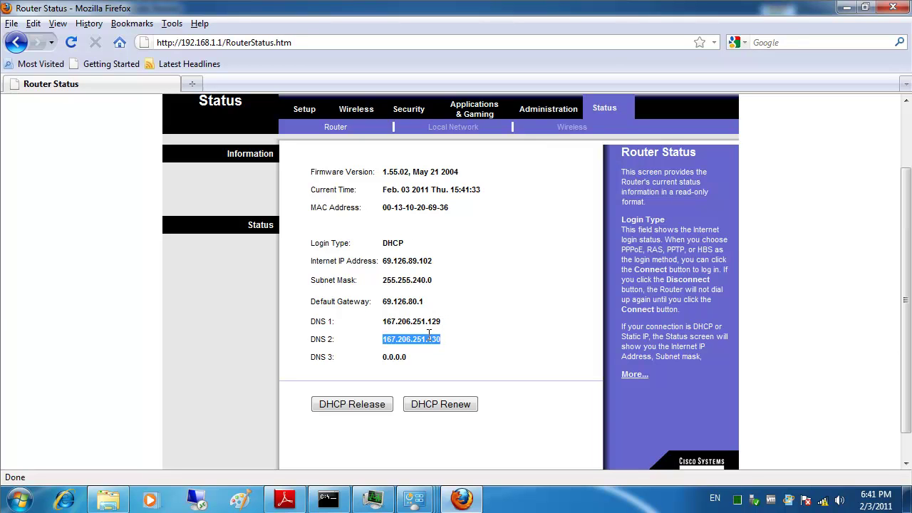
left_click_drag(382, 321, 429, 321)
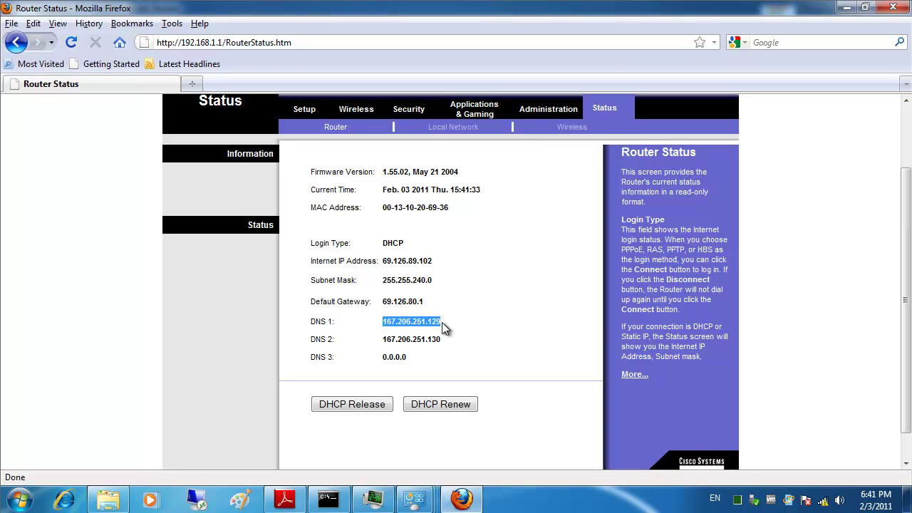
left_click(388, 324)
left_click_drag(385, 339, 450, 340)
left_click(427, 322)
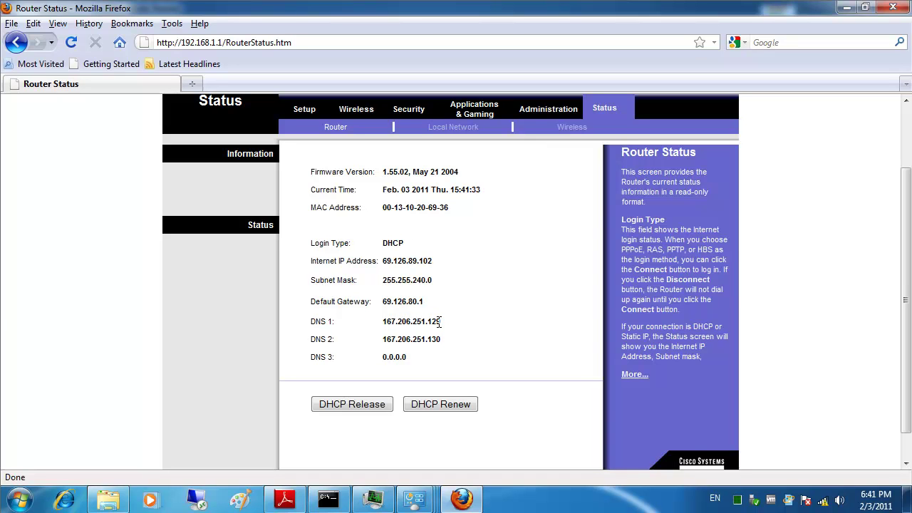